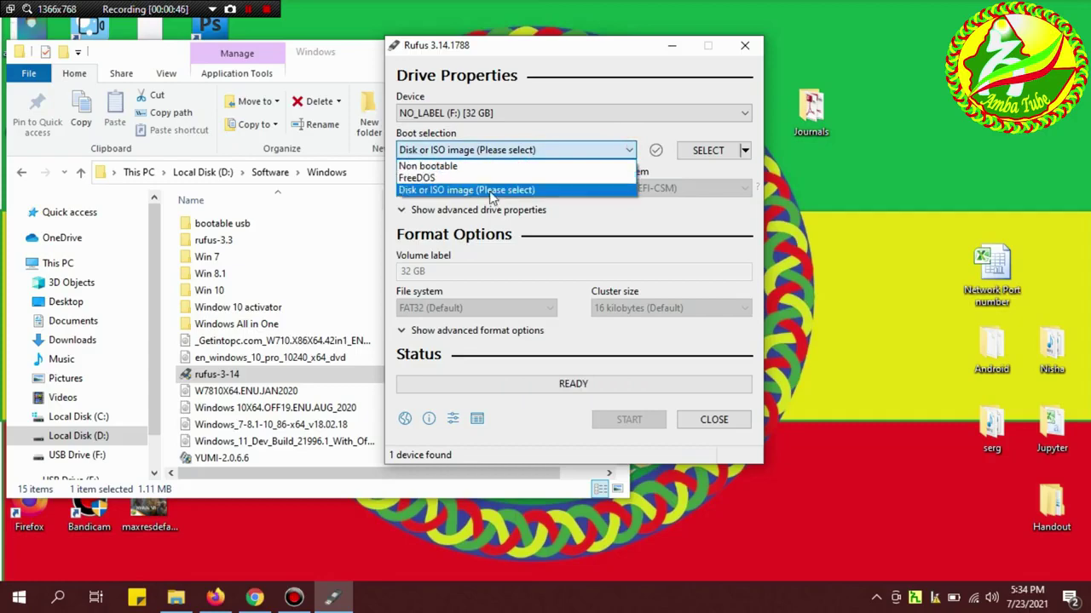
Load Windows_11_Dev_Build_21996.1_With_Office_2019.iso from D:\Software\Windows as the Rufus boot image.
{"action": "left_click", "coordinate": [704, 156]}
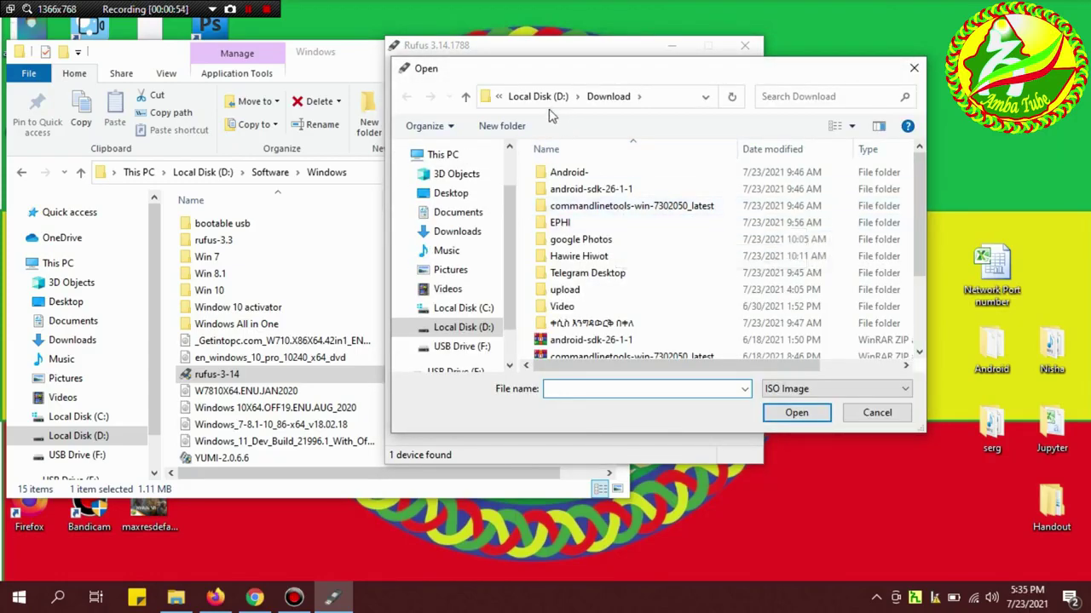
{"action": "left_click", "coordinate": [538, 97]}
{"action": "double_click", "coordinate": [569, 339]}
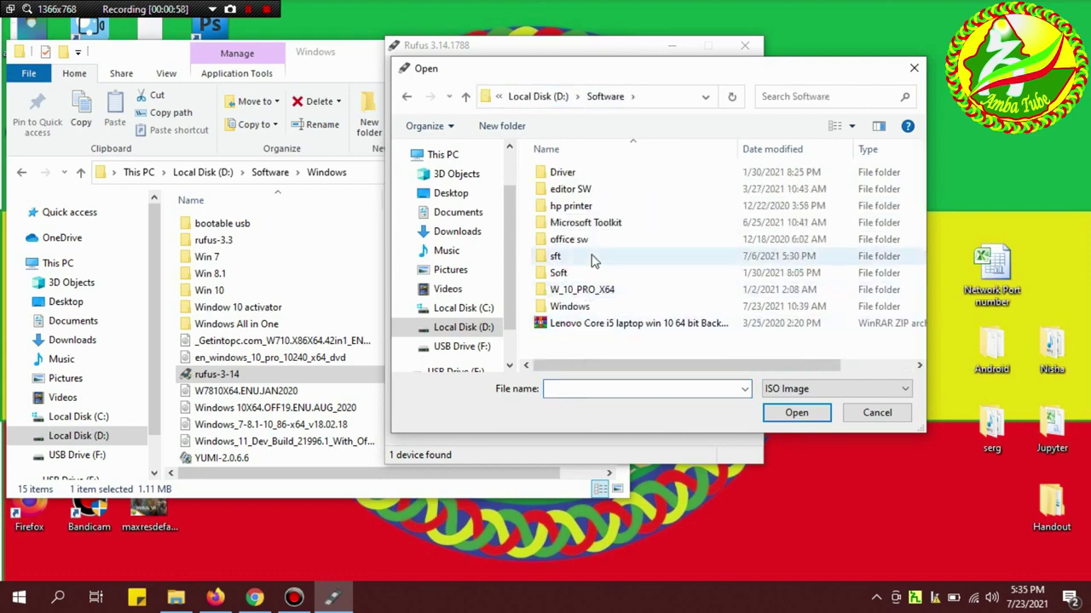
{"action": "double_click", "coordinate": [569, 306]}
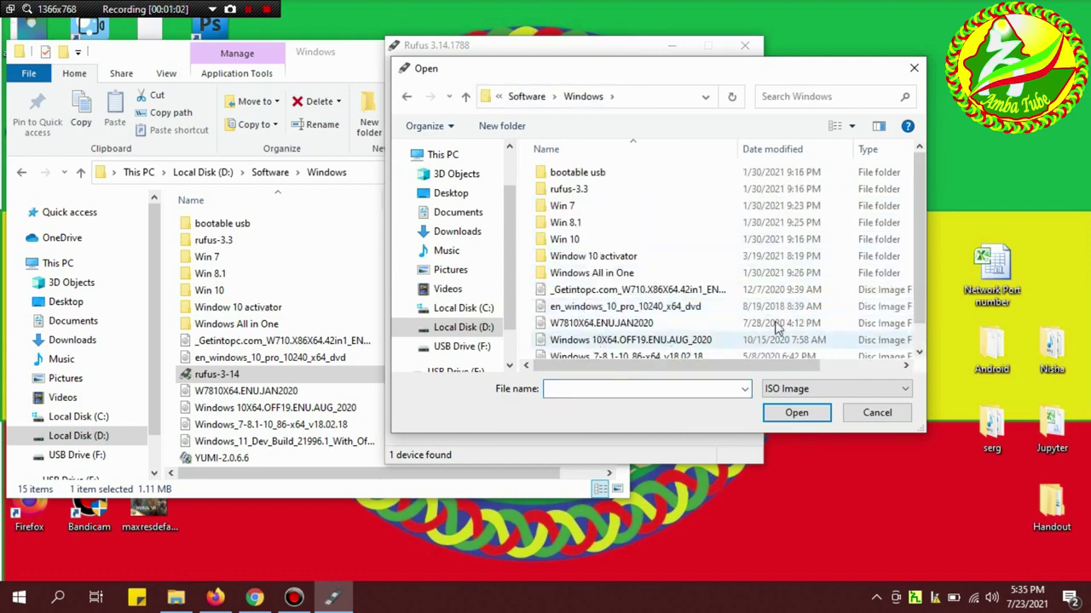
{"action": "scroll", "coordinate": [920, 290], "scroll_direction": "down", "scroll_amount": 1}
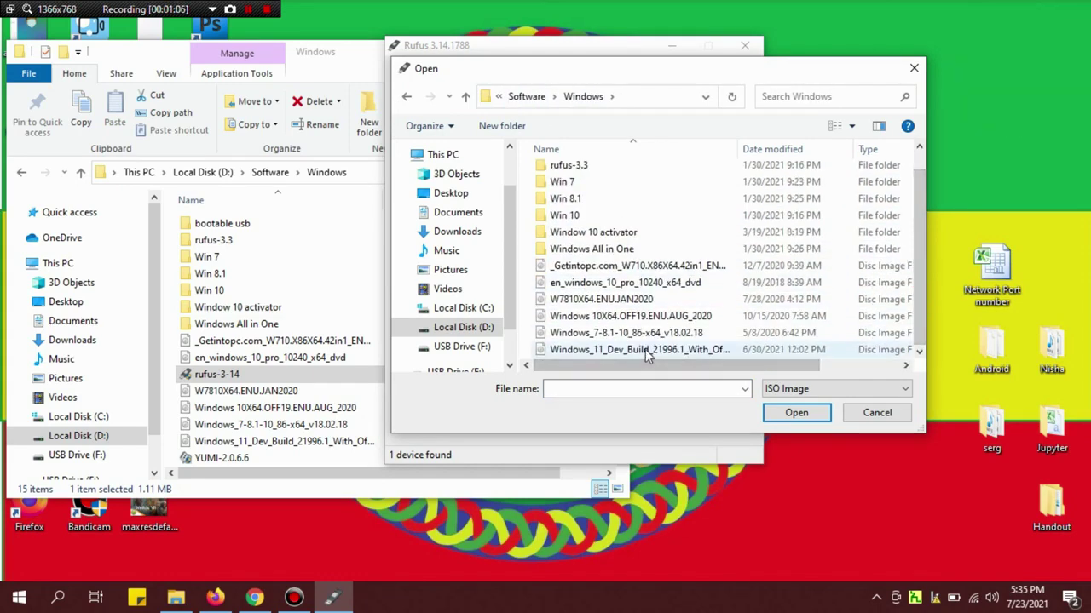
{"action": "double_click", "coordinate": [645, 349]}
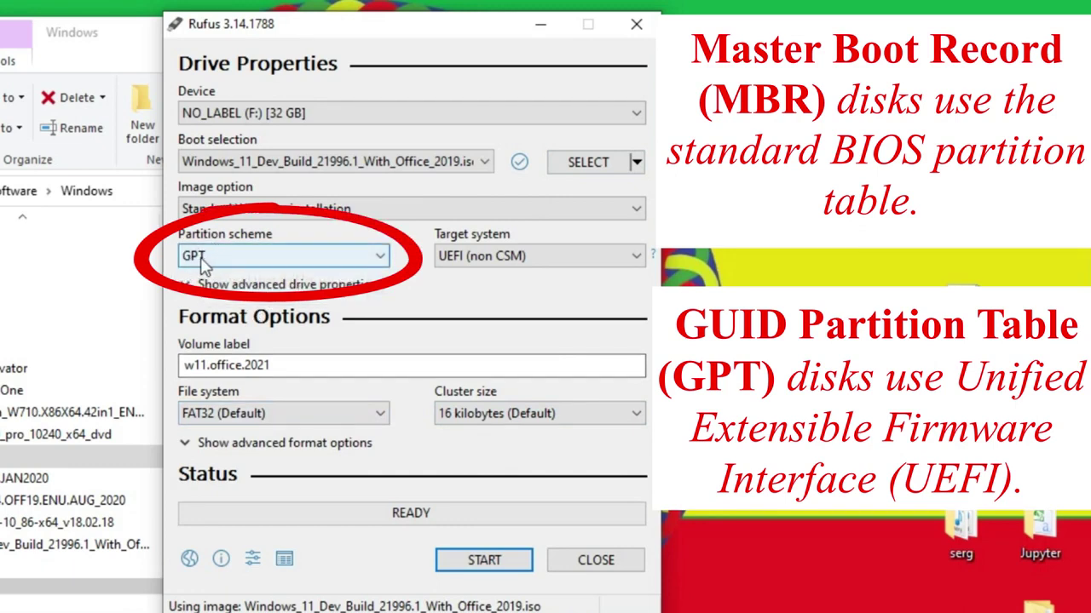
Switch the partition scheme to MBR and start writing the USB drive.
{"action": "left_click", "coordinate": [381, 255]}
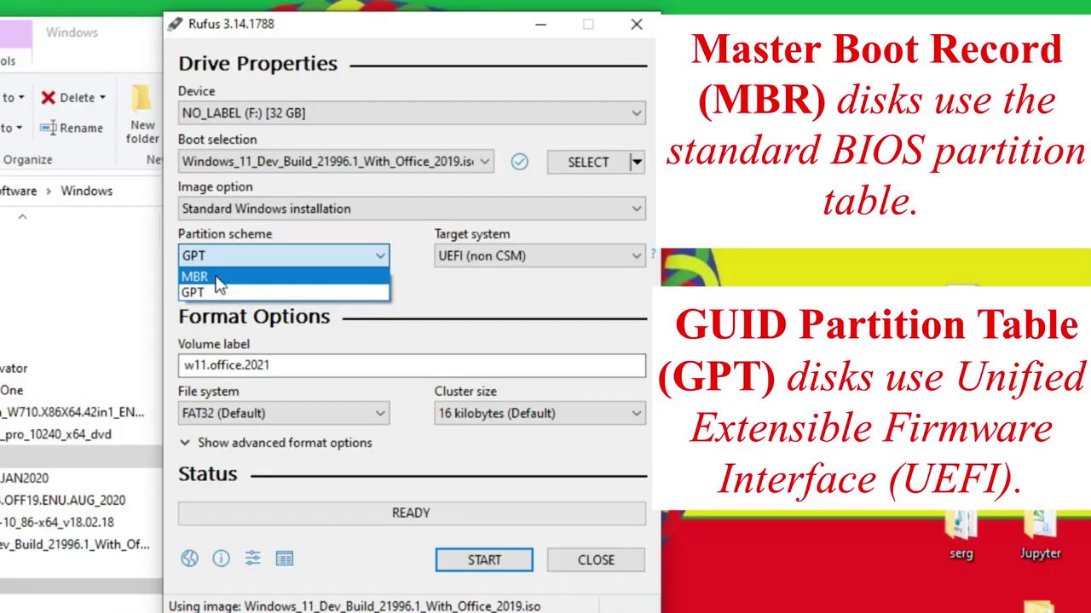
{"action": "left_click", "coordinate": [219, 279]}
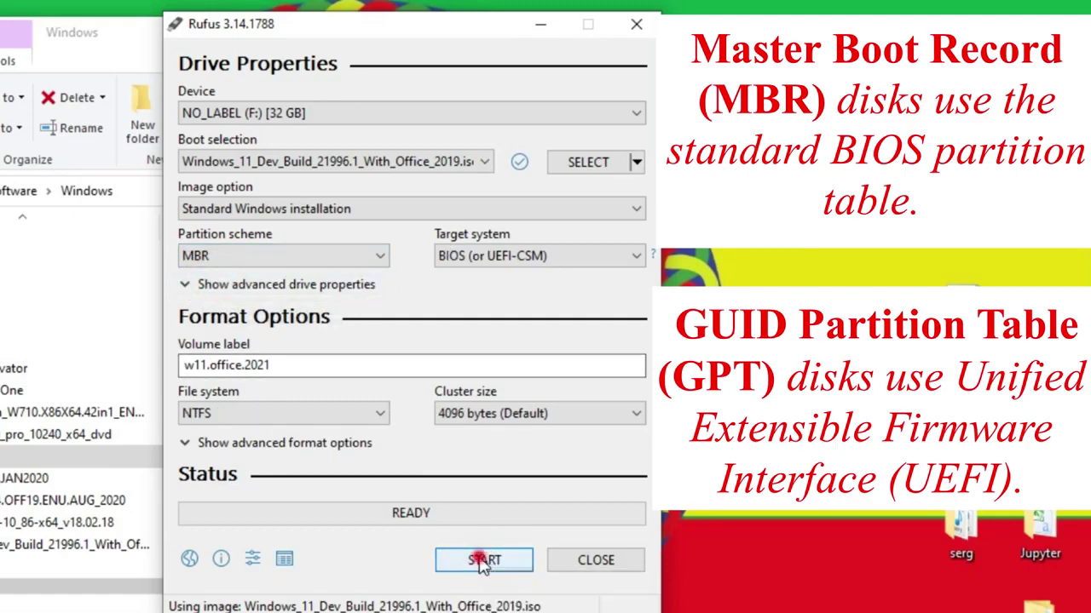
{"action": "left_click", "coordinate": [483, 561]}
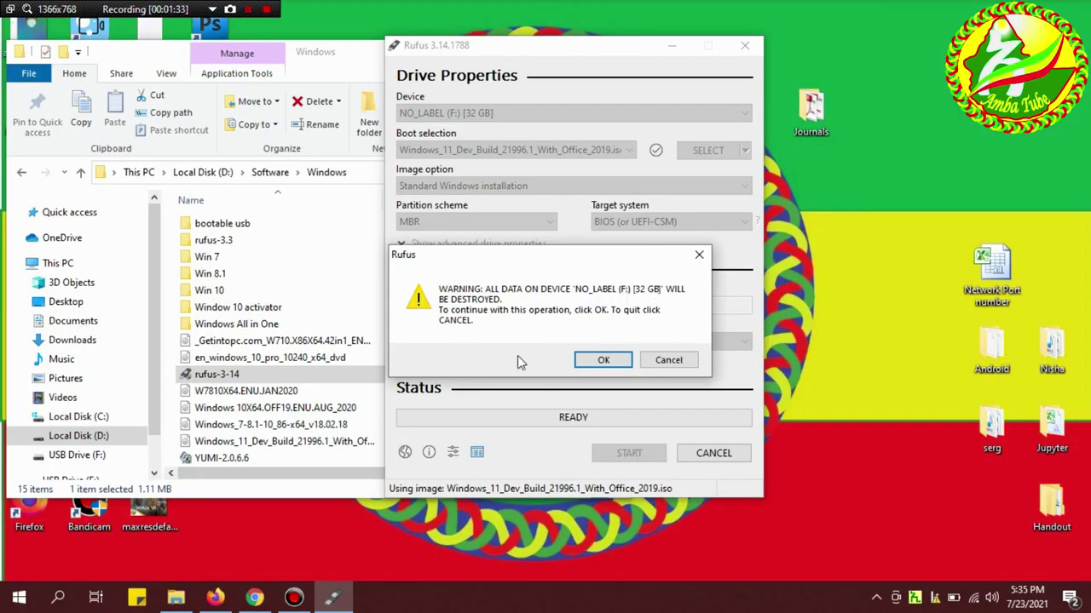
Confirm that all data on the 32 GB USB drive may be destroyed.
{"action": "left_click", "coordinate": [588, 361]}
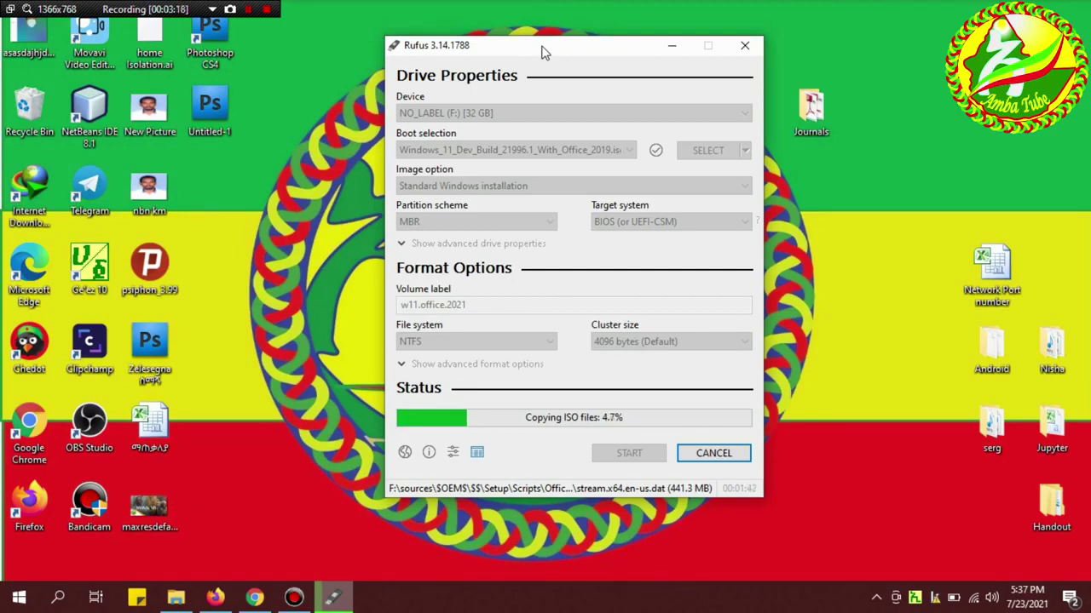
Let Rufus finish copying the ISO files to the USB drive.
{"action": "left_click", "coordinate": [213, 8]}
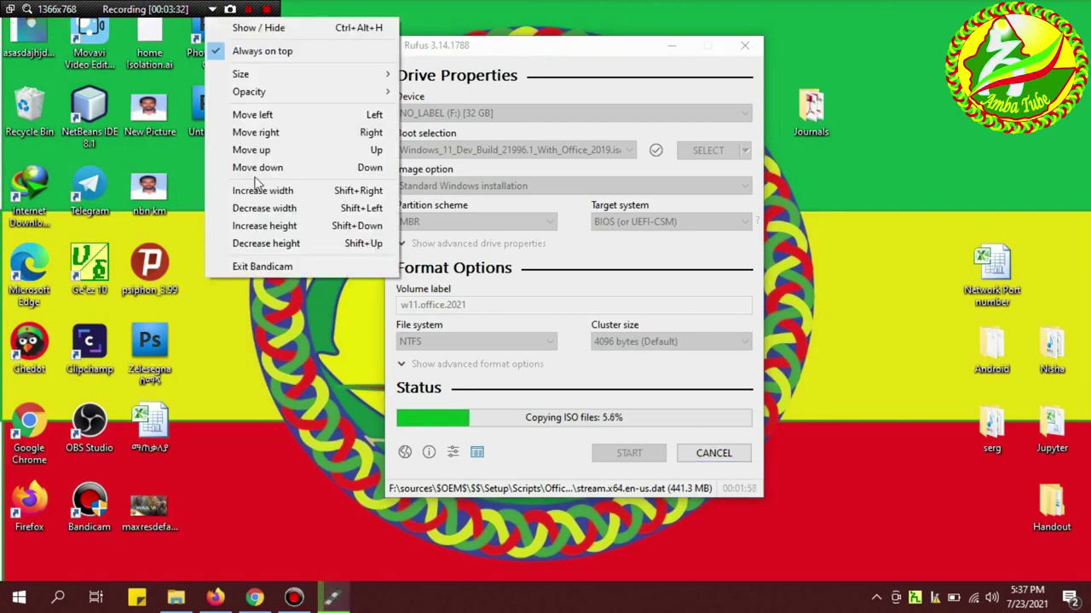
{"action": "left_click", "coordinate": [249, 293]}
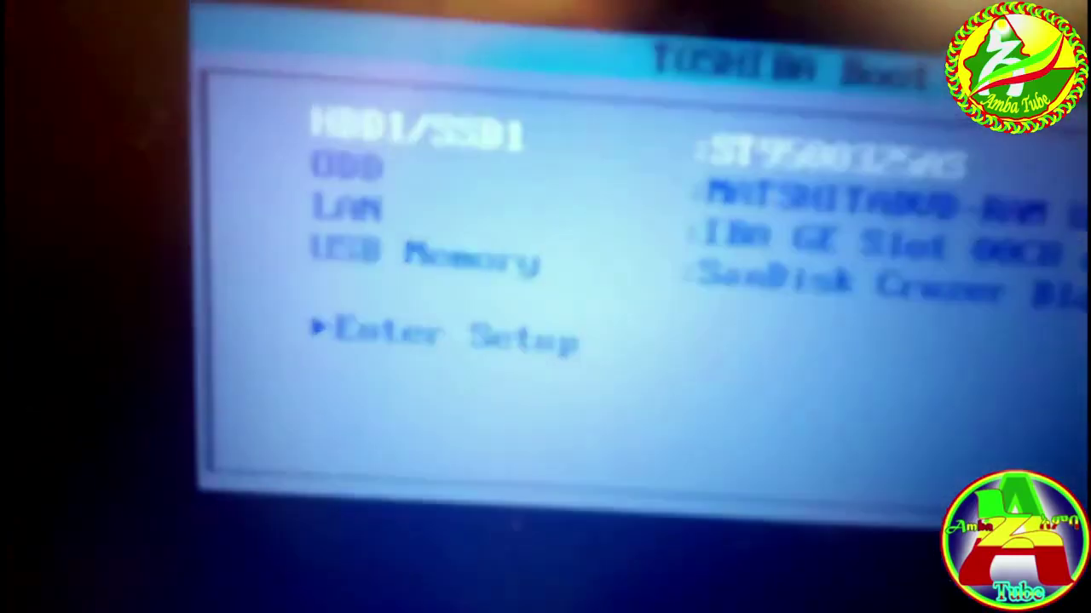
Boot from the SanDisk USB Memory and launch the Windows Installers entry.
{"action": "key", "text": "Down"}
{"action": "key", "text": "Down"}
{"action": "key", "text": "Down"}
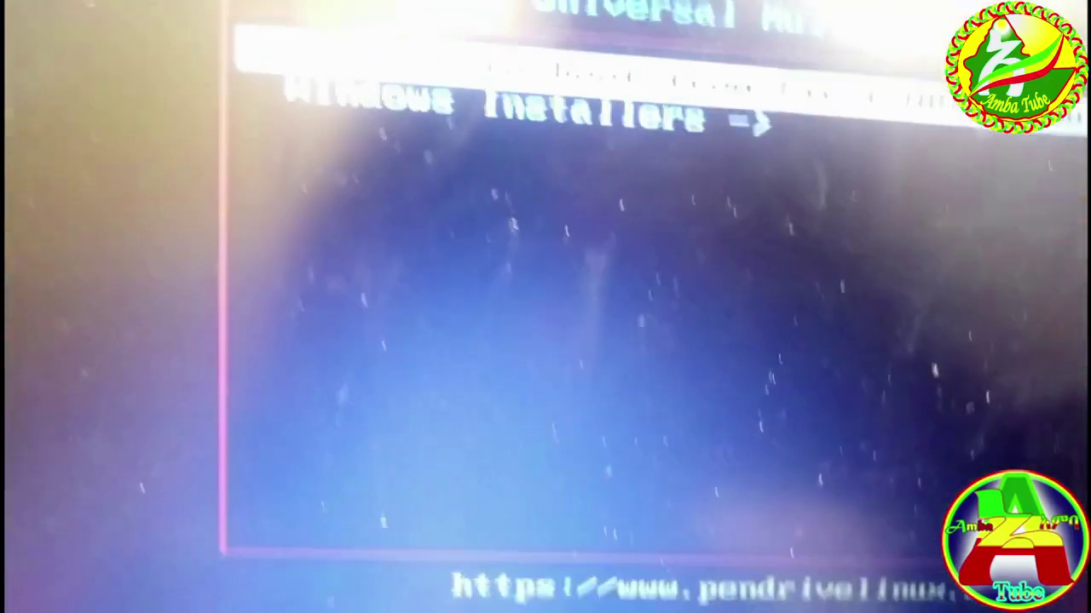
{"action": "key", "text": "Down"}
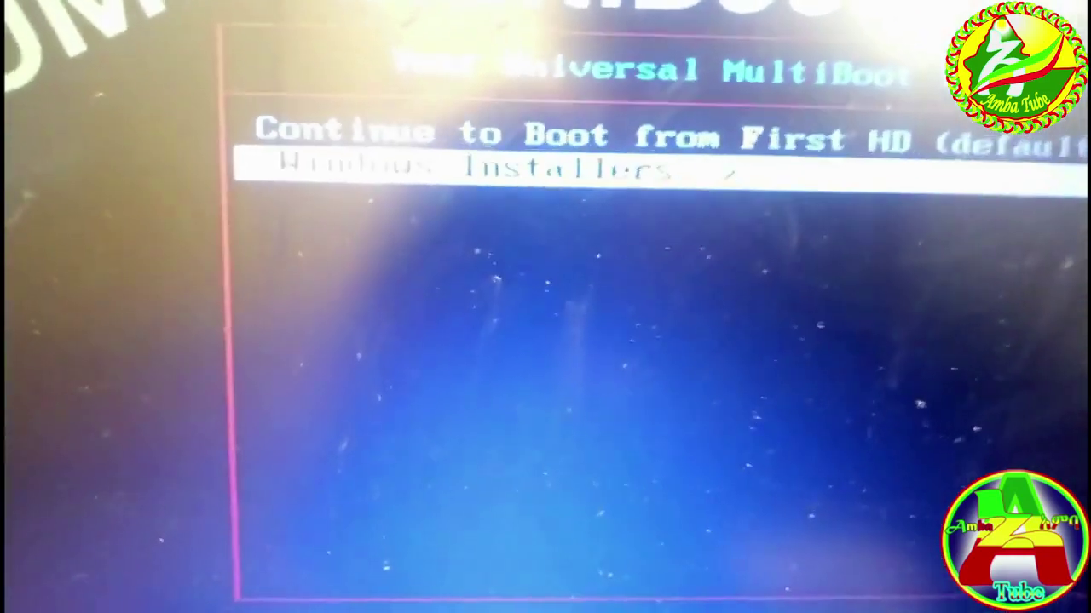
{"action": "key", "text": "Up"}
{"action": "key", "text": "Down"}
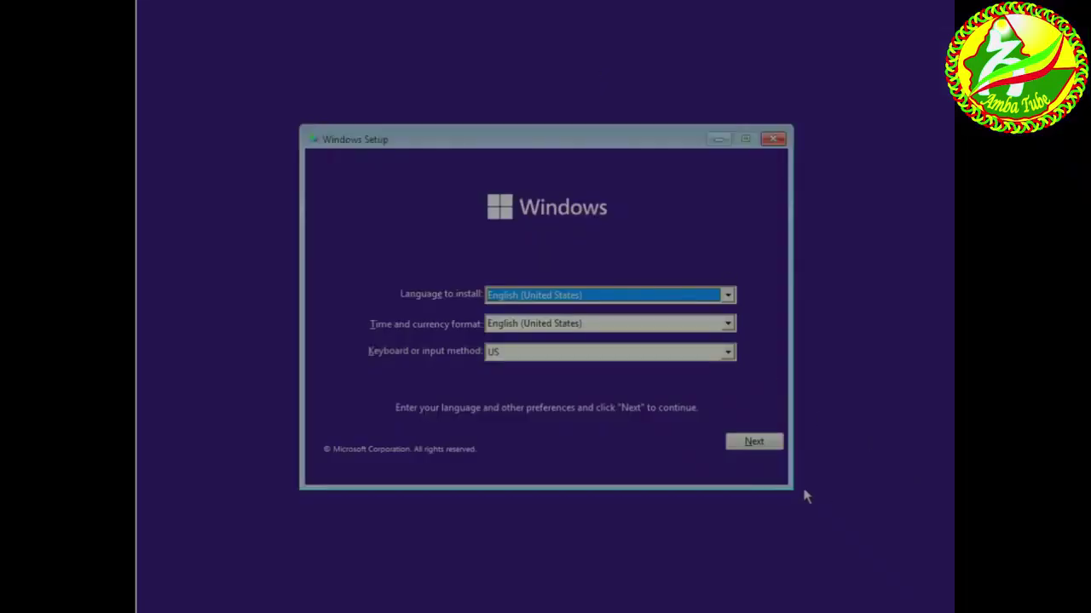
Keep the English language settings and start installing without a product key.
{"action": "left_click", "coordinate": [747, 444]}
{"action": "left_click", "coordinate": [552, 315]}
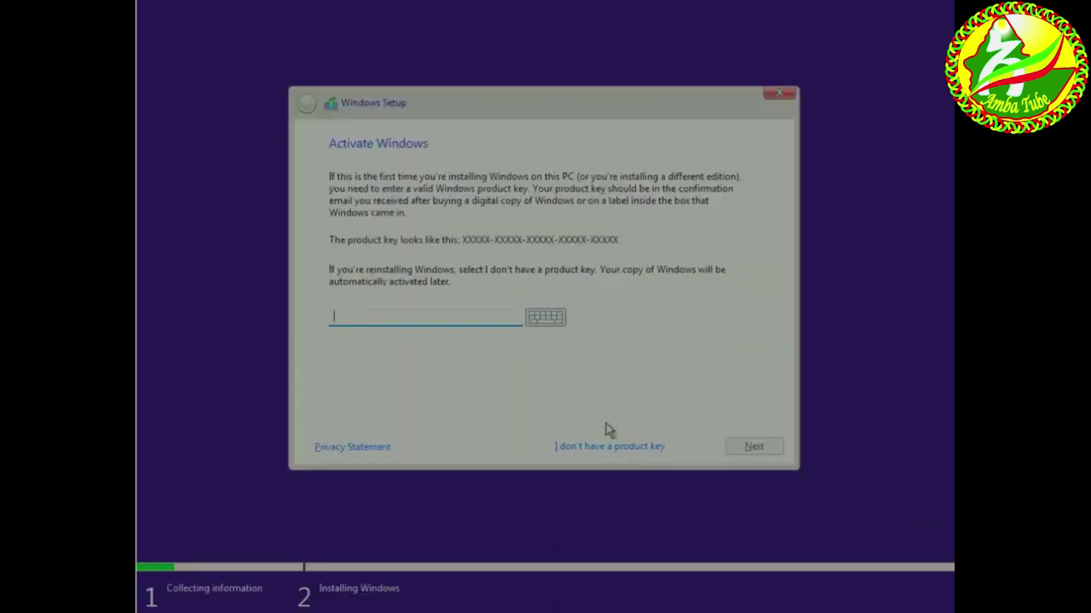
{"action": "left_click", "coordinate": [621, 448]}
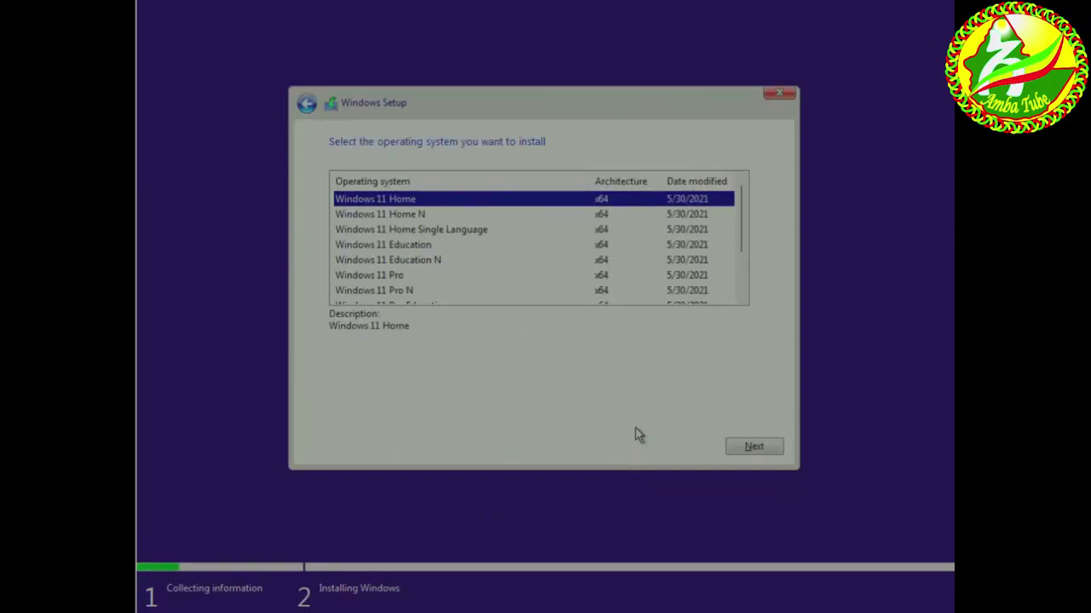
Choose the Windows 11 Pro edition and accept the license terms.
{"action": "left_click", "coordinate": [412, 278]}
{"action": "left_click", "coordinate": [771, 443]}
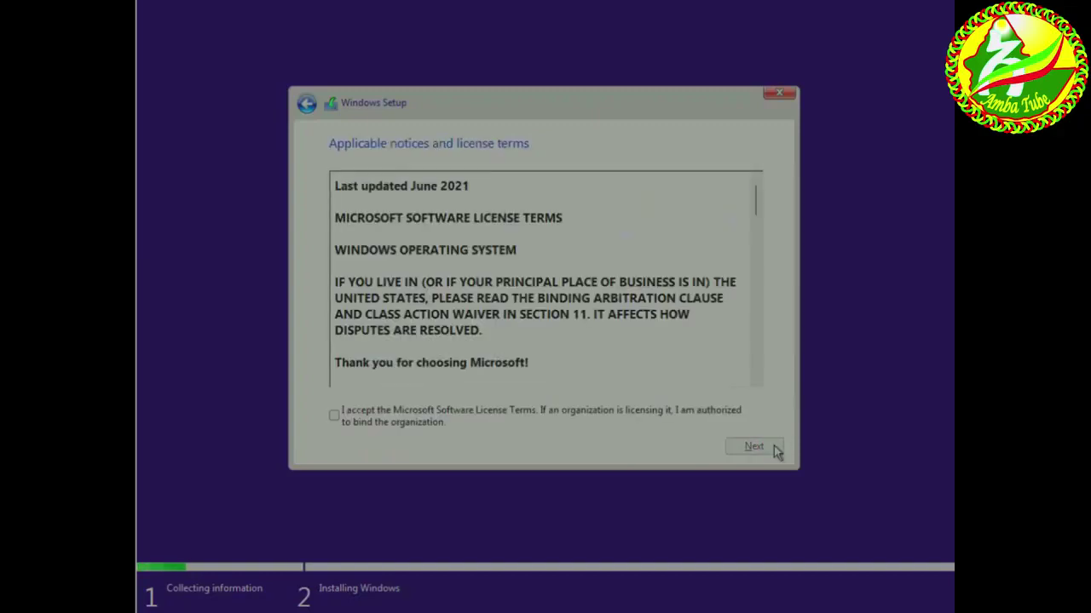
{"action": "left_click", "coordinate": [333, 416]}
{"action": "left_click", "coordinate": [755, 447]}
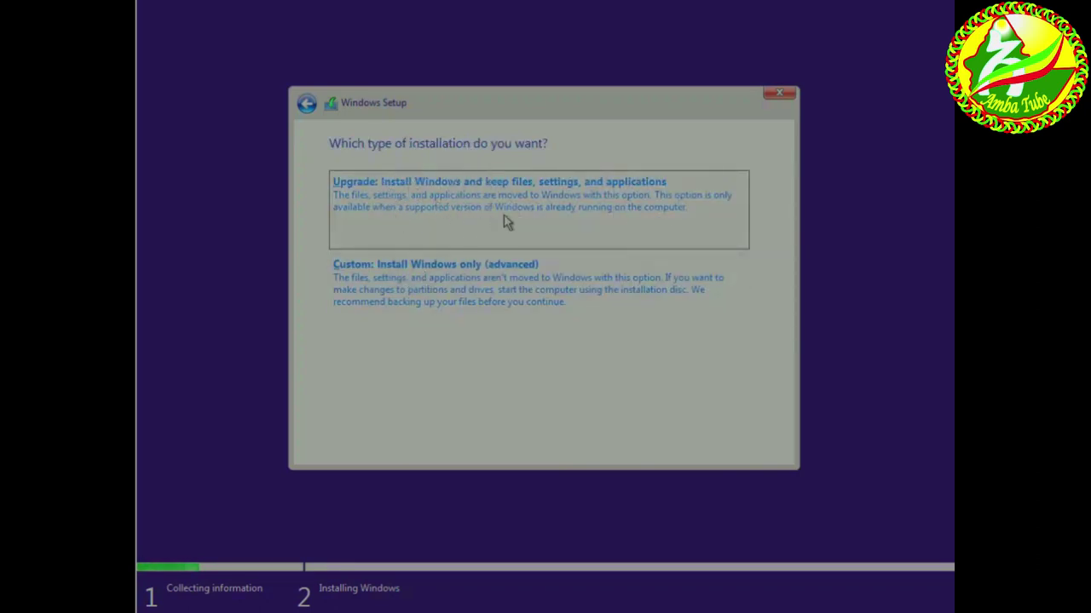
Choose a Custom install and create a 12.4 GB partition, accepting the system partitions.
{"action": "left_click", "coordinate": [425, 269]}
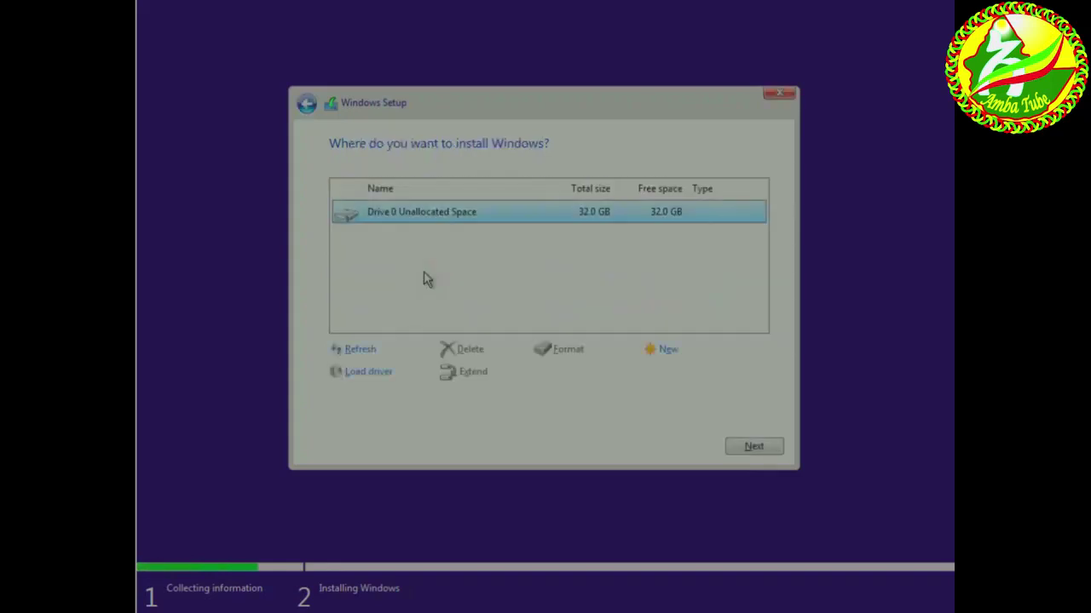
{"action": "left_click", "coordinate": [670, 361]}
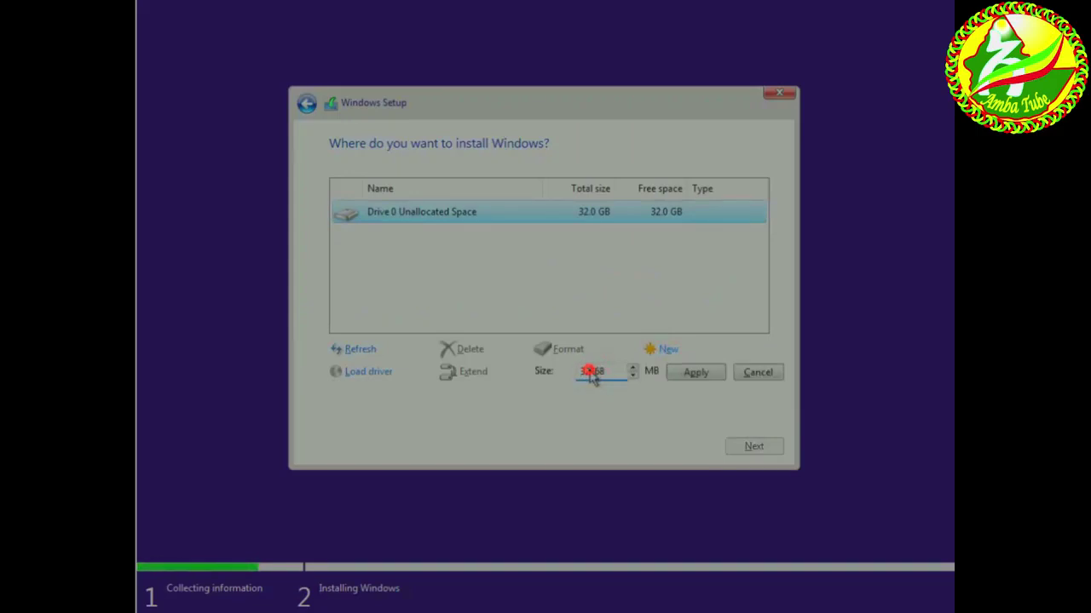
{"action": "key", "text": "BackSpace"}
{"action": "type", "text": "1"}
{"action": "left_click", "coordinate": [694, 375]}
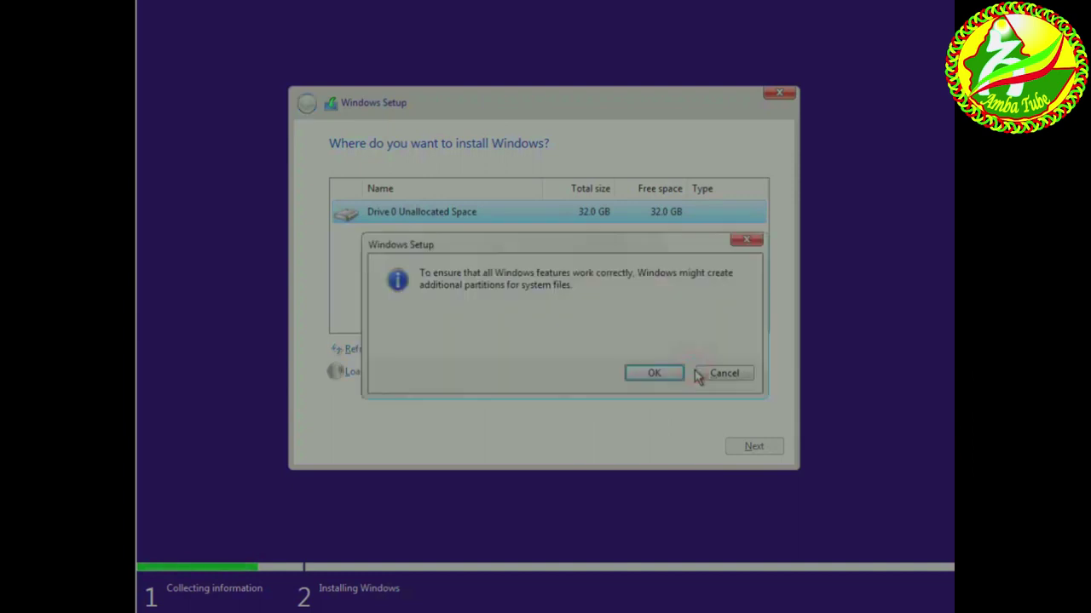
{"action": "left_click", "coordinate": [650, 372]}
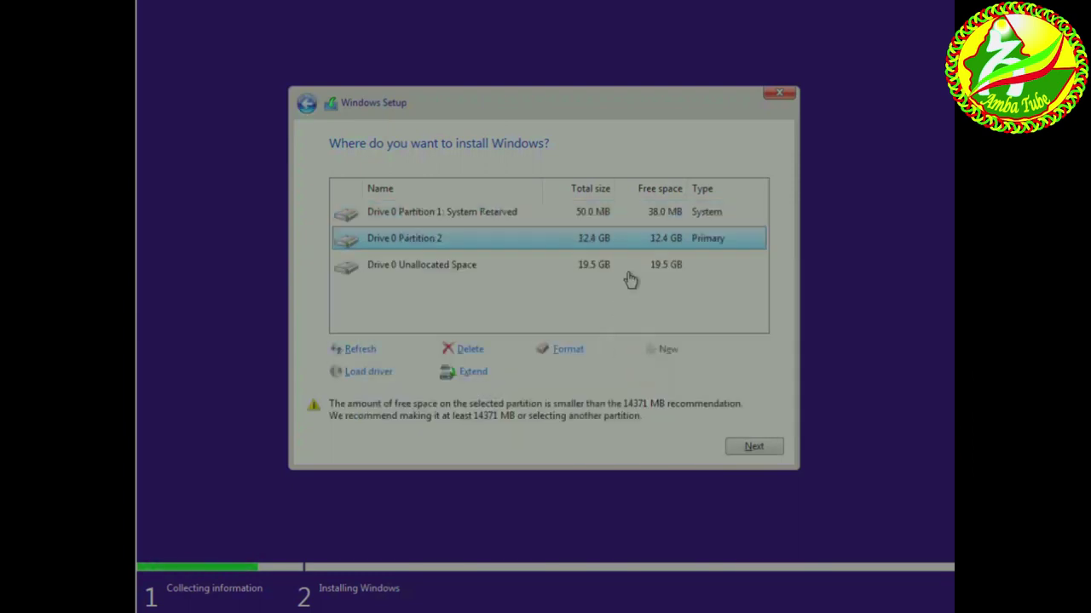
Create a 19.5 GB Partition 3 from the remaining space, then select Partition 2.
{"action": "left_click", "coordinate": [436, 266]}
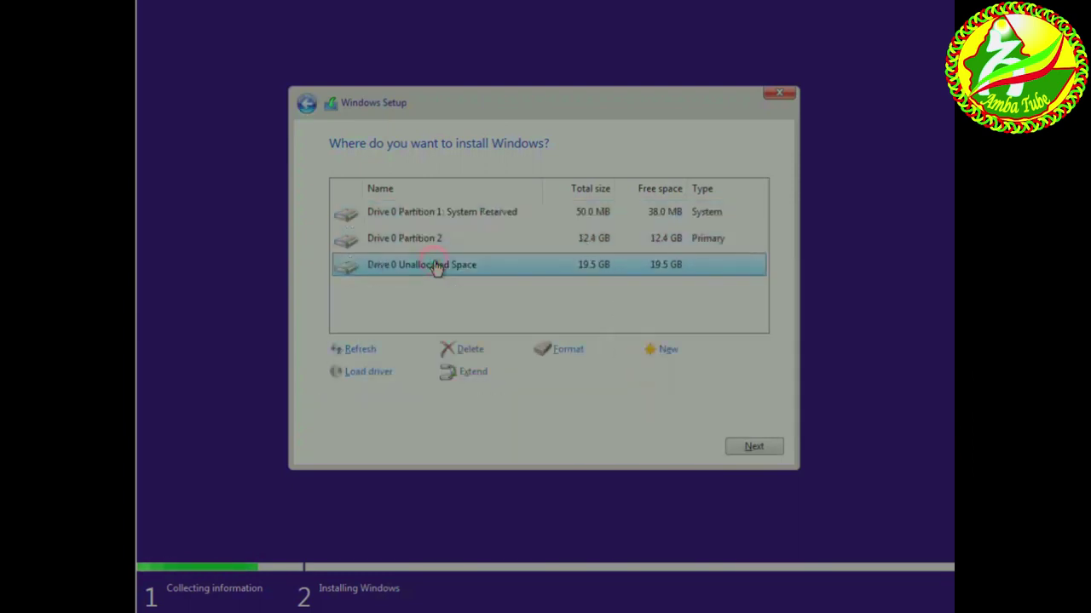
{"action": "left_click", "coordinate": [667, 351]}
{"action": "left_click", "coordinate": [684, 373]}
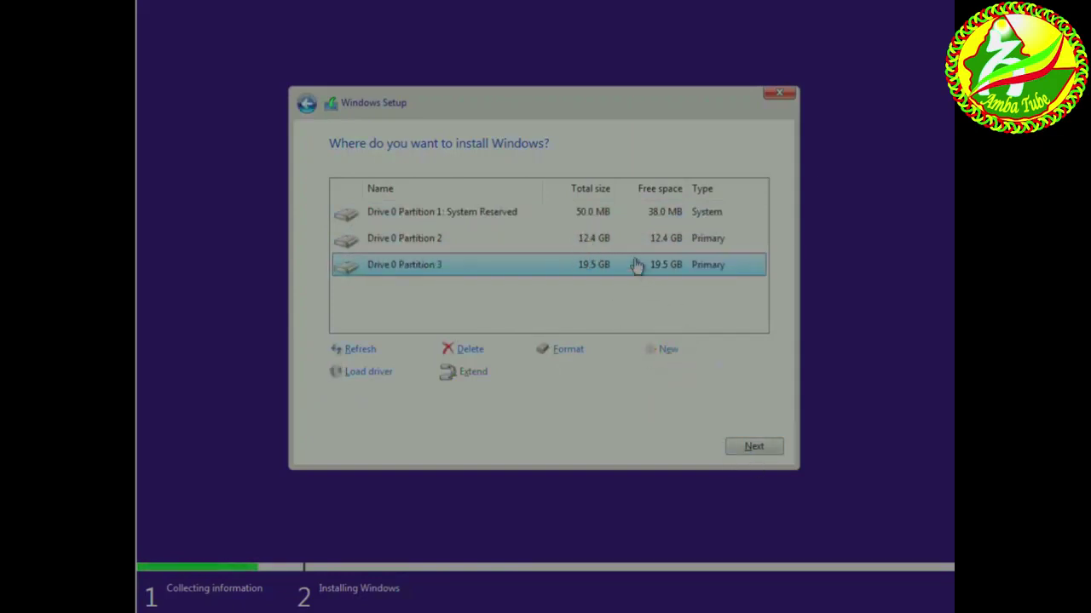
{"action": "left_click", "coordinate": [605, 247]}
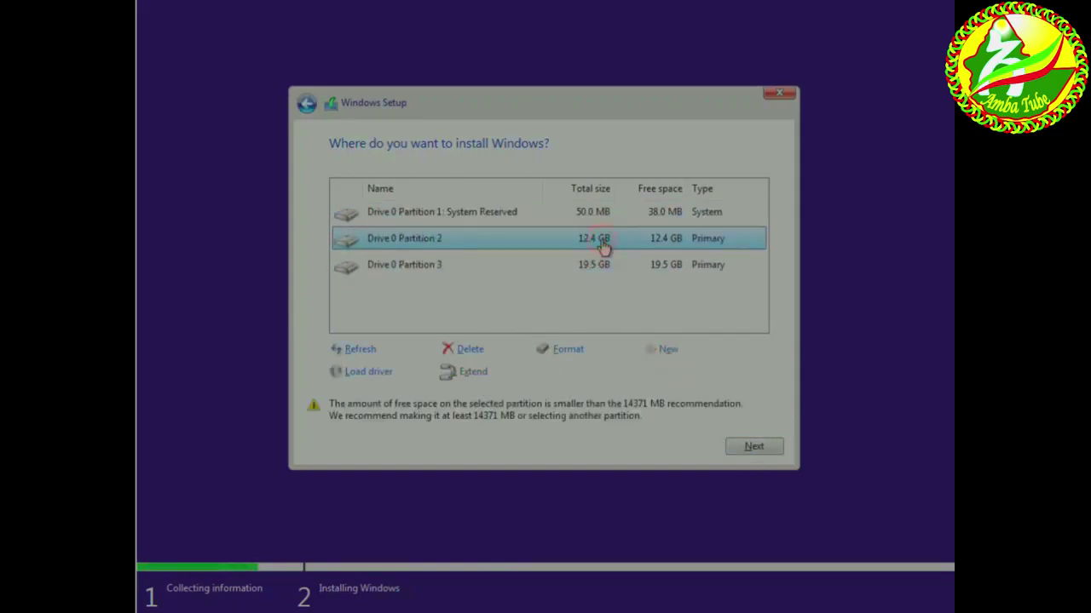
Install Windows on Drive 0 Partition 2 and wait until the keyboard layout page appears.
{"action": "left_click", "coordinate": [743, 450]}
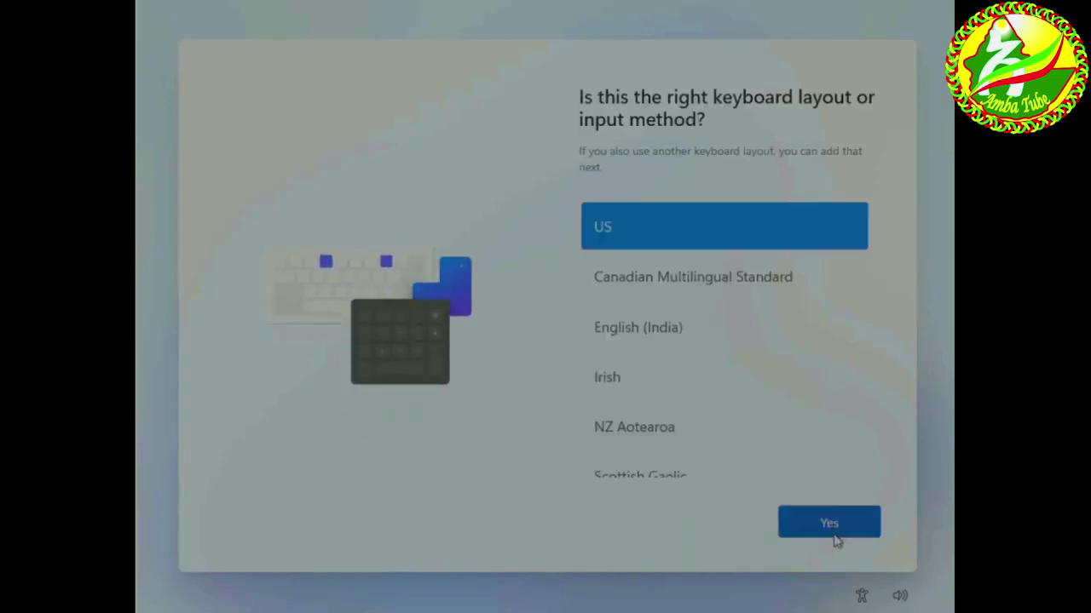
Keep US and add Amharic (Ethiopia) with the Amharic Input Method as a second layout.
{"action": "left_click", "coordinate": [831, 527]}
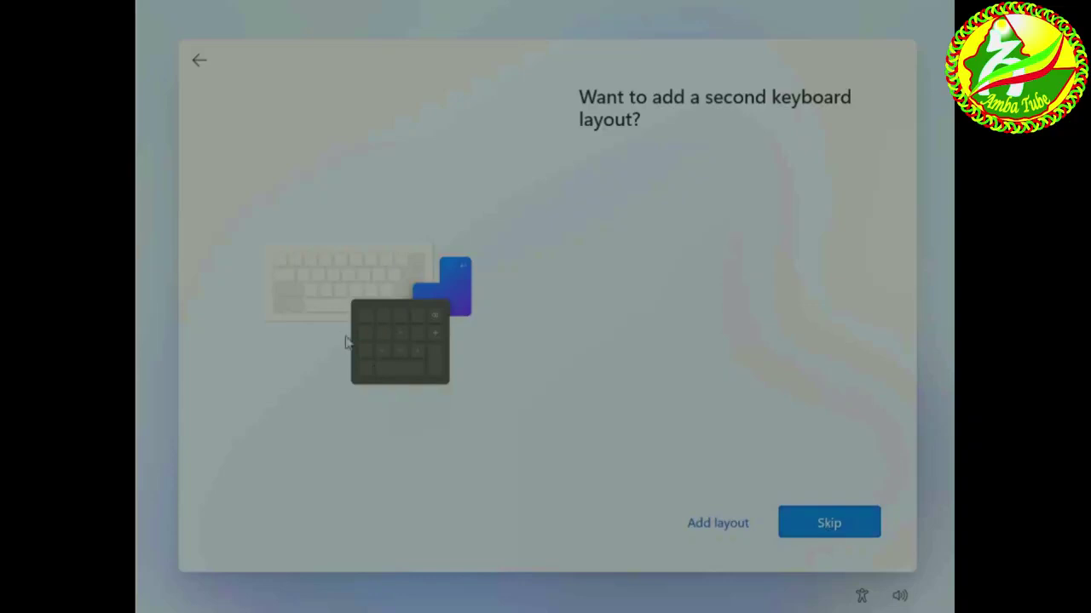
{"action": "left_click", "coordinate": [708, 521]}
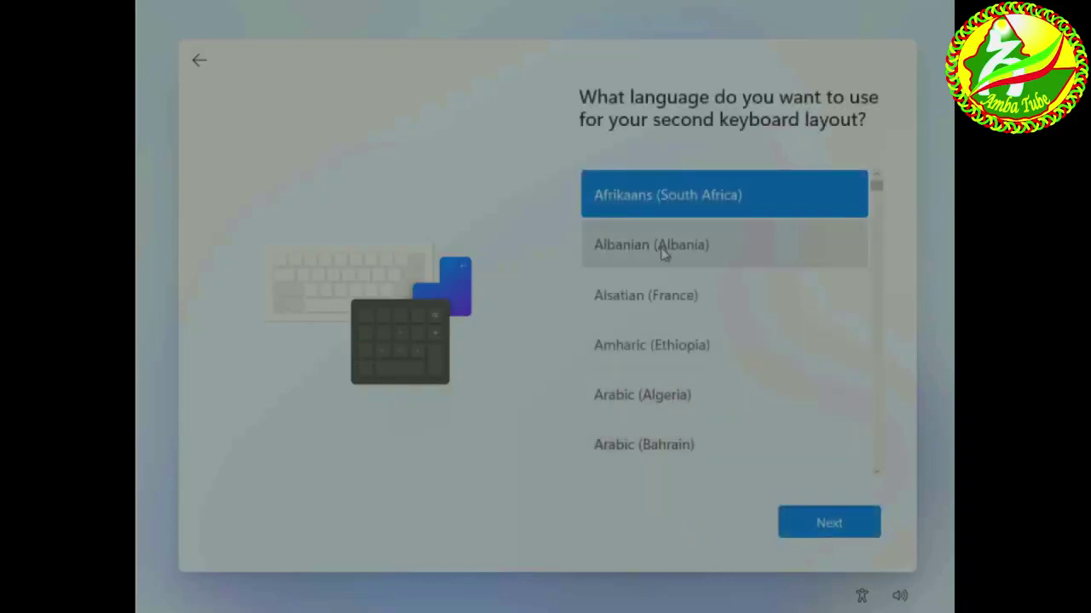
{"action": "left_click", "coordinate": [669, 348]}
{"action": "left_click", "coordinate": [828, 526]}
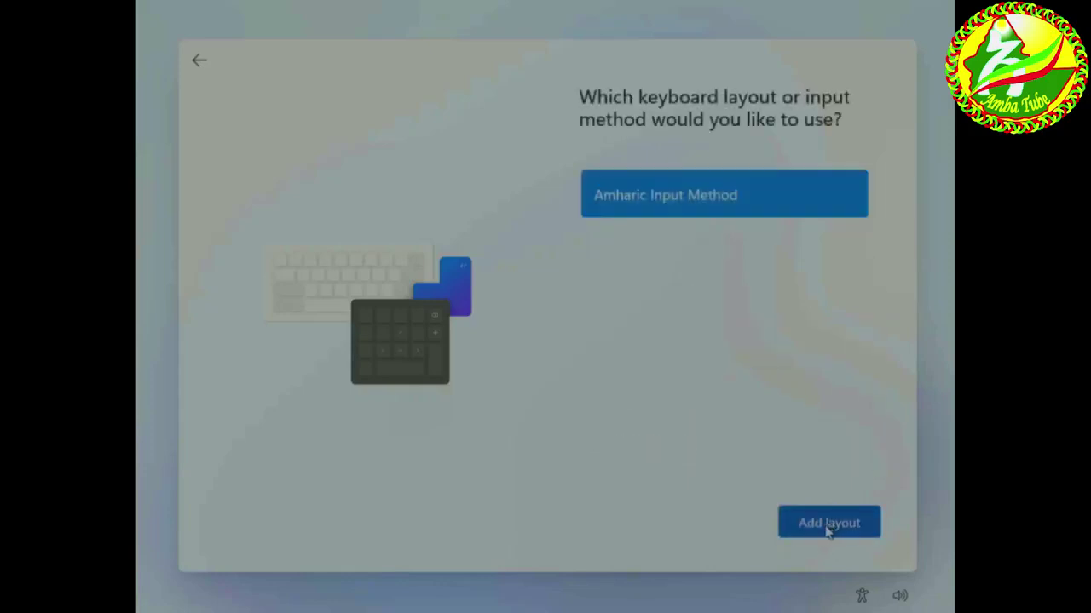
{"action": "left_click", "coordinate": [828, 525]}
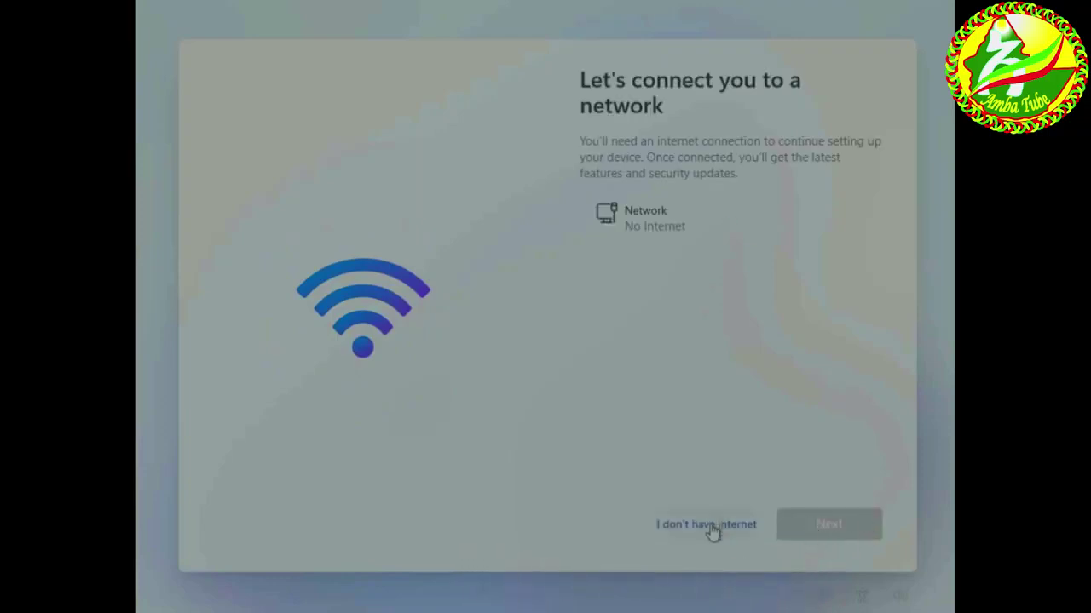
Continue offline with limited setup, entering the account user name and password twice.
{"action": "left_click", "coordinate": [710, 525]}
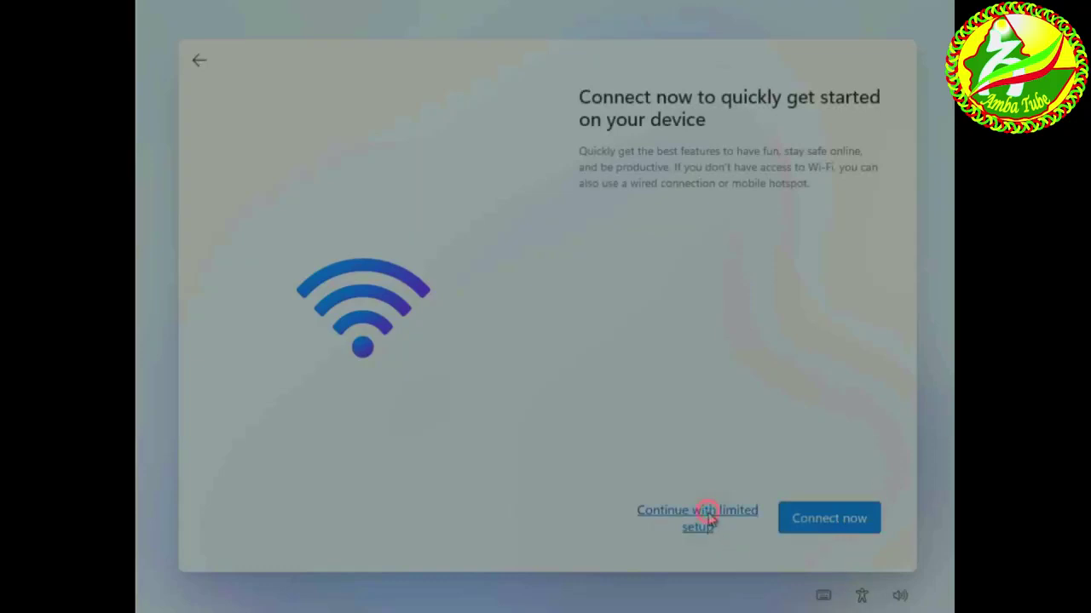
{"action": "left_click", "coordinate": [709, 518]}
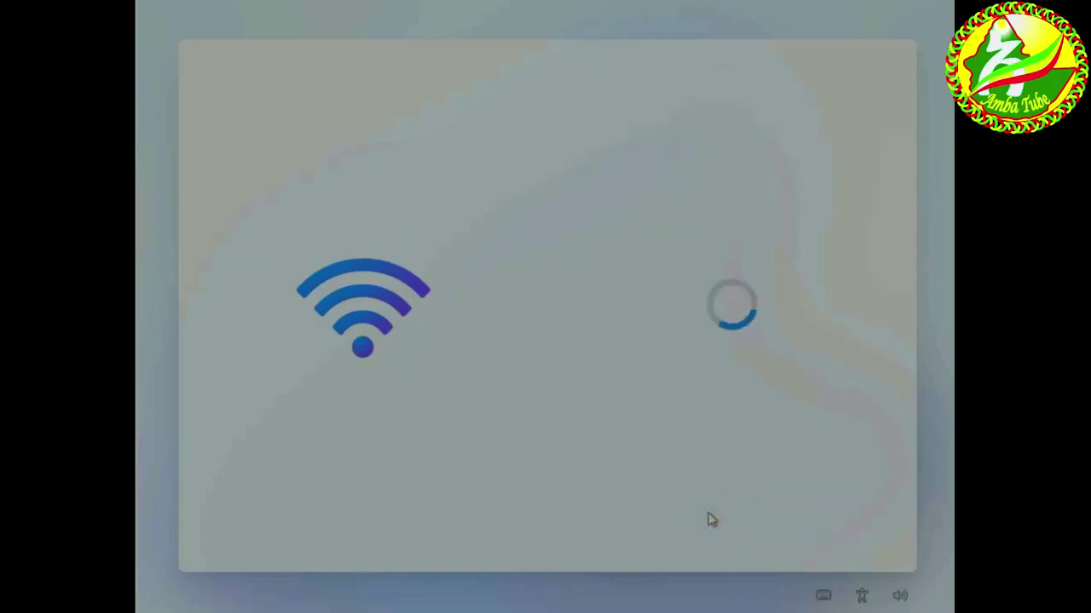
{"action": "type", "text": "Amba"}
{"action": "key", "text": "Return"}
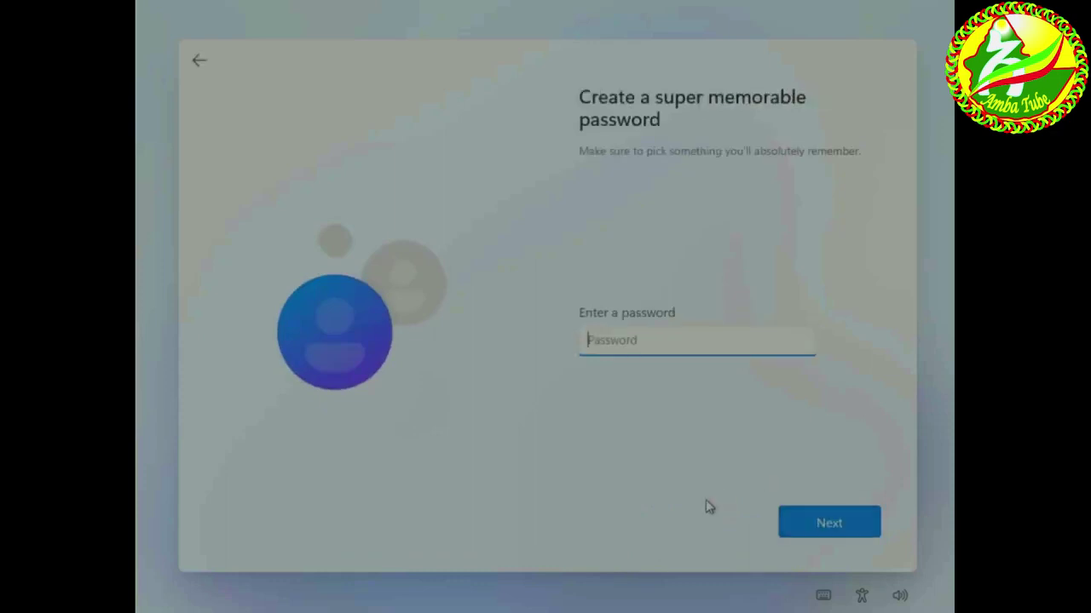
{"action": "type", "text": "••••••••••"}
{"action": "left_click", "coordinate": [829, 532]}
{"action": "type", "text": "••••••••••"}
{"action": "left_click", "coordinate": [833, 521]}
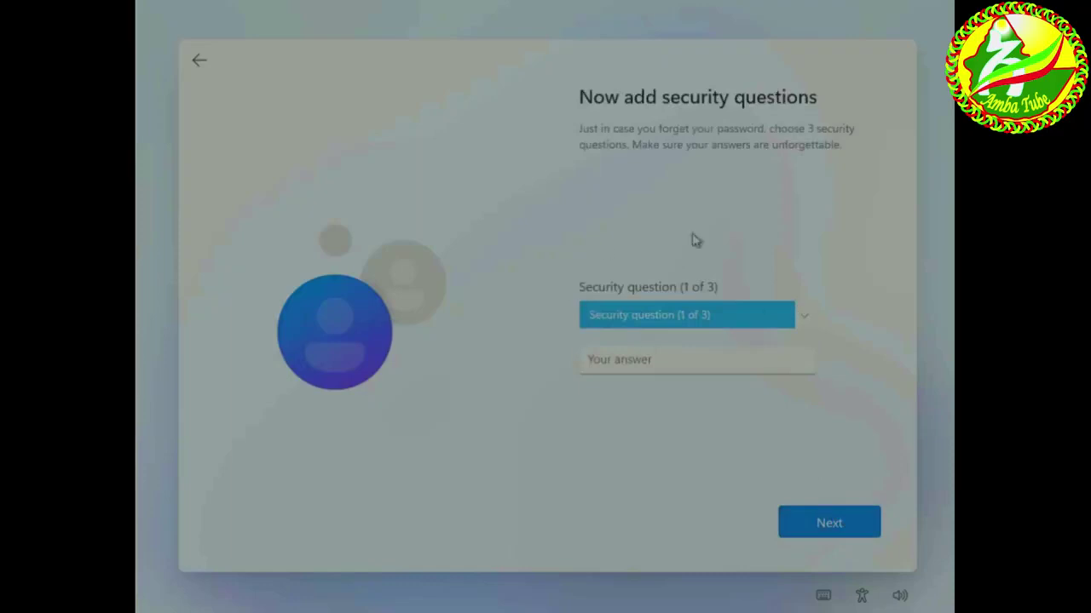
Answer the birth-city, childhood-nickname and first-pet security questions.
{"action": "left_click", "coordinate": [676, 321]}
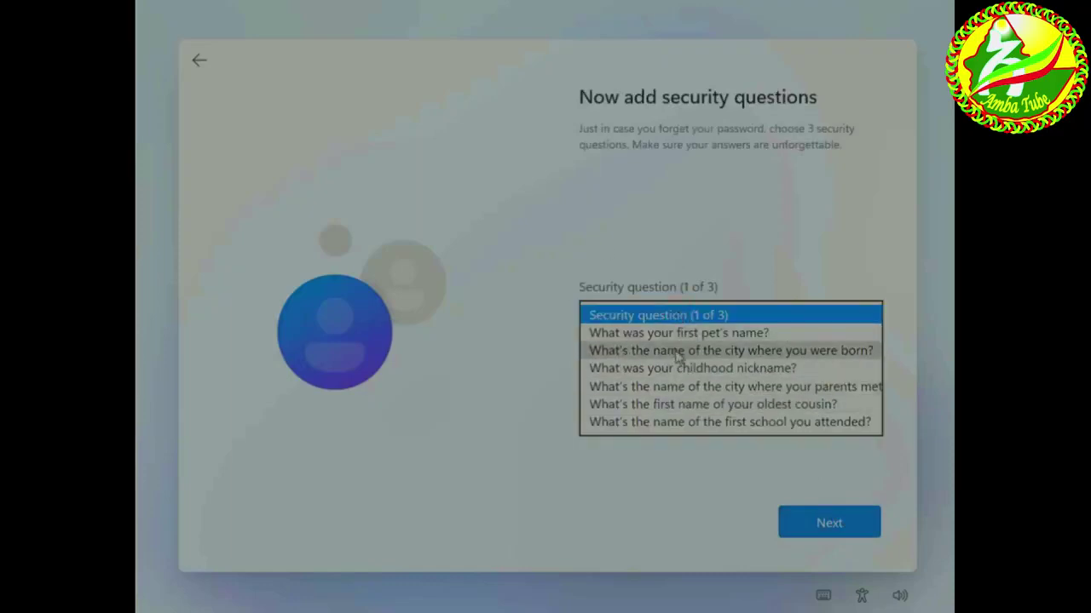
{"action": "left_click", "coordinate": [679, 350]}
{"action": "type", "text": "Asso"}
{"action": "left_click", "coordinate": [829, 522]}
{"action": "left_click", "coordinate": [669, 319]}
{"action": "left_click", "coordinate": [654, 348]}
{"action": "type", "text": "Nuhamin"}
{"action": "left_click", "coordinate": [829, 523]}
{"action": "left_click", "coordinate": [673, 315]}
{"action": "left_click", "coordinate": [656, 332]}
{"action": "type", "text": "Amba"}
{"action": "left_click", "coordinate": [865, 513]}
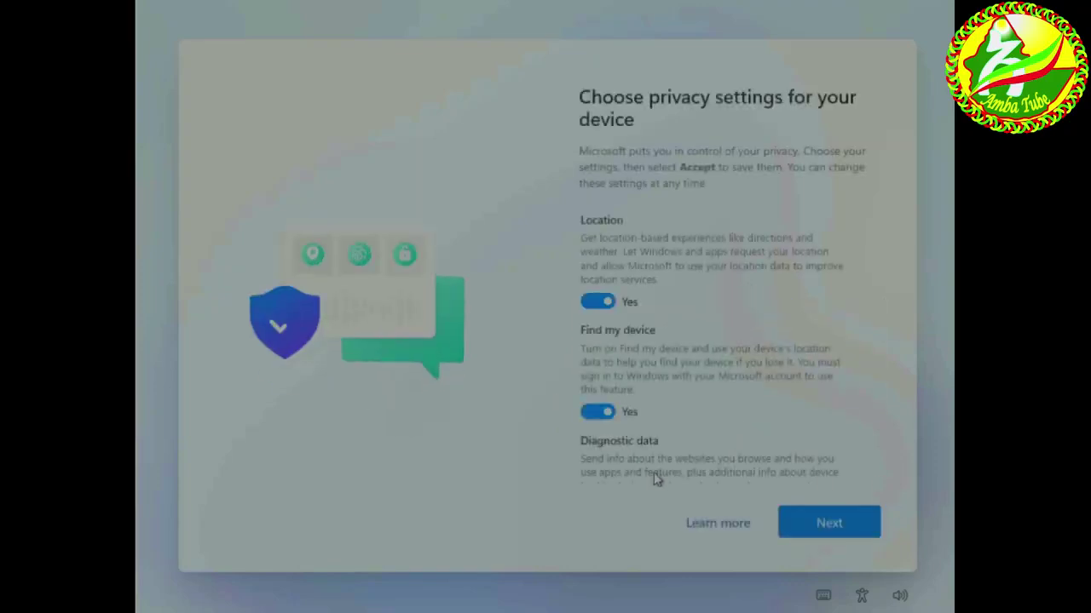
Leave the privacy settings at their defaults, accept them, and finish setup to the Windows 11 desktop.
{"action": "left_click", "coordinate": [835, 530]}
{"action": "left_click", "coordinate": [835, 530]}
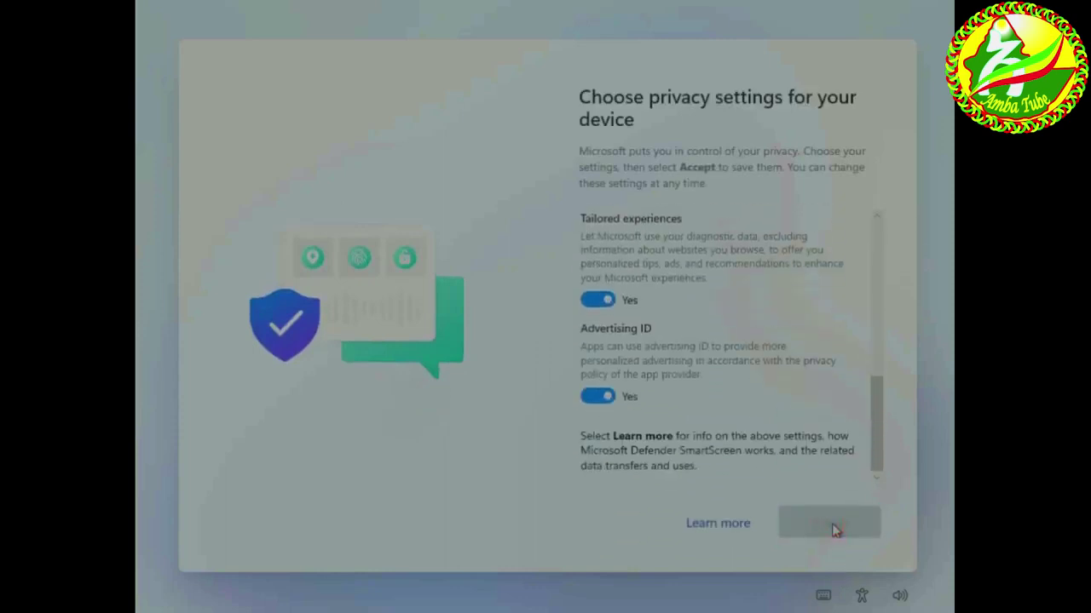
{"action": "left_click", "coordinate": [835, 530]}
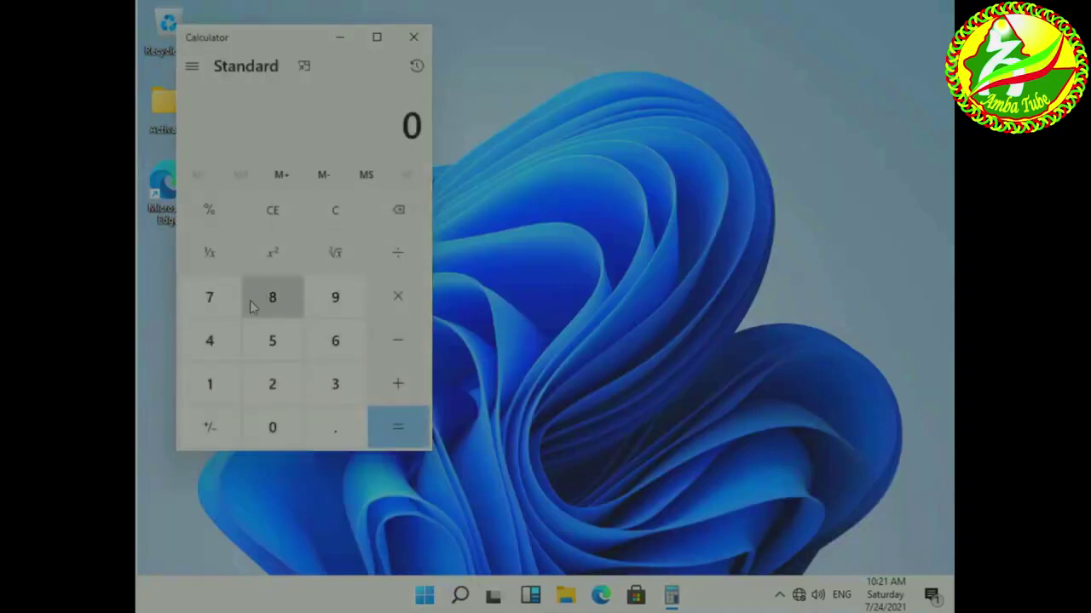
Calculate 1 + 1 in Calculator, then repeat the addition to get 3.
{"action": "left_click", "coordinate": [205, 390]}
{"action": "left_click", "coordinate": [398, 387]}
{"action": "left_click", "coordinate": [210, 384]}
{"action": "left_click", "coordinate": [398, 427]}
{"action": "left_click", "coordinate": [394, 429]}
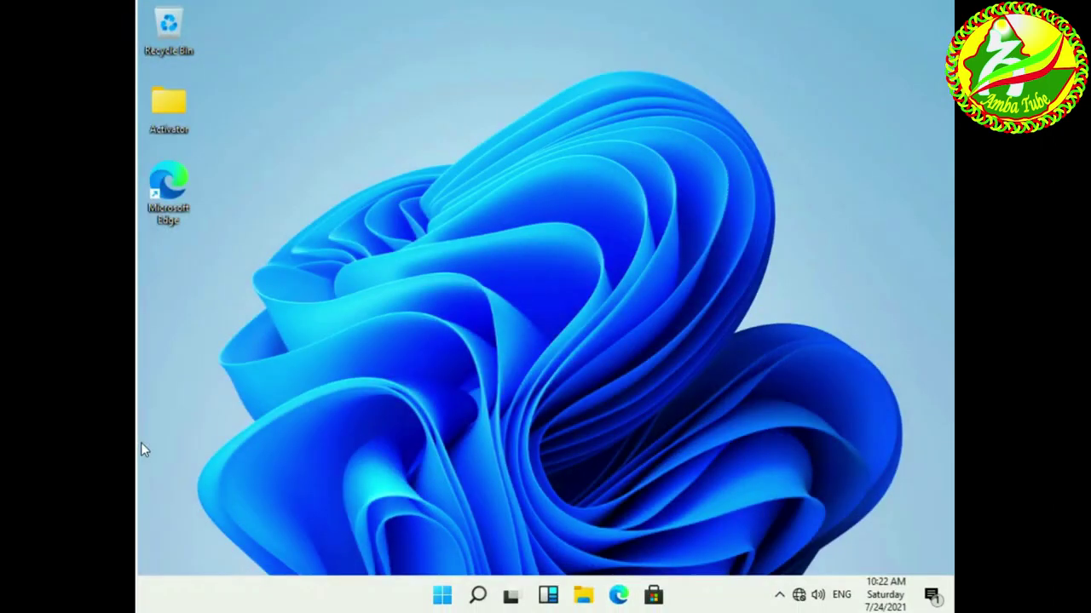
Launch Photos from Start, dismiss its connection warning, and close the app.
{"action": "left_click", "coordinate": [621, 600]}
{"action": "left_click", "coordinate": [440, 597]}
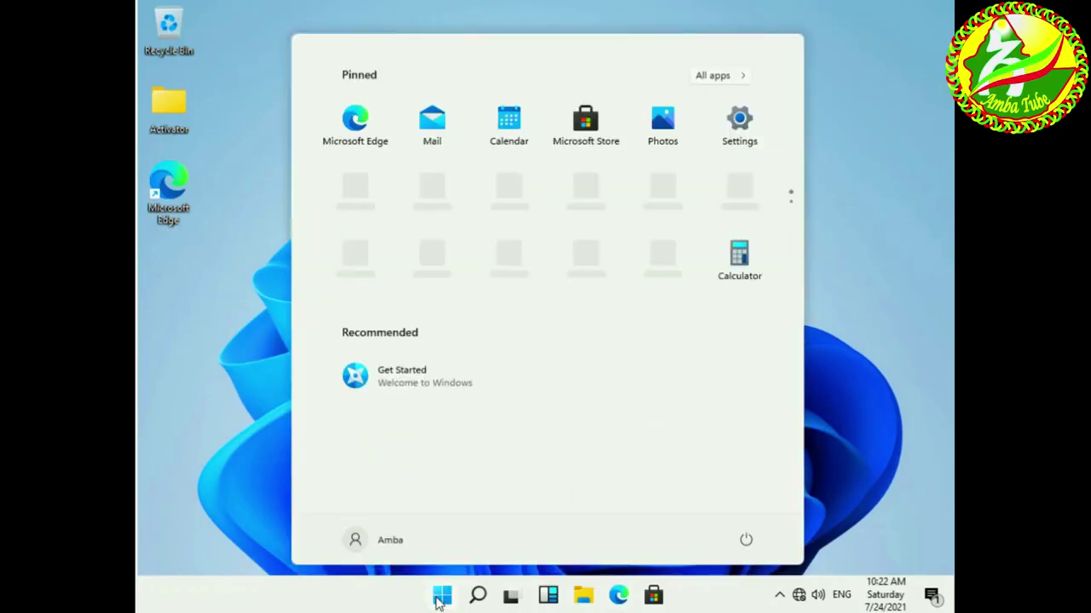
{"action": "left_click", "coordinate": [662, 119]}
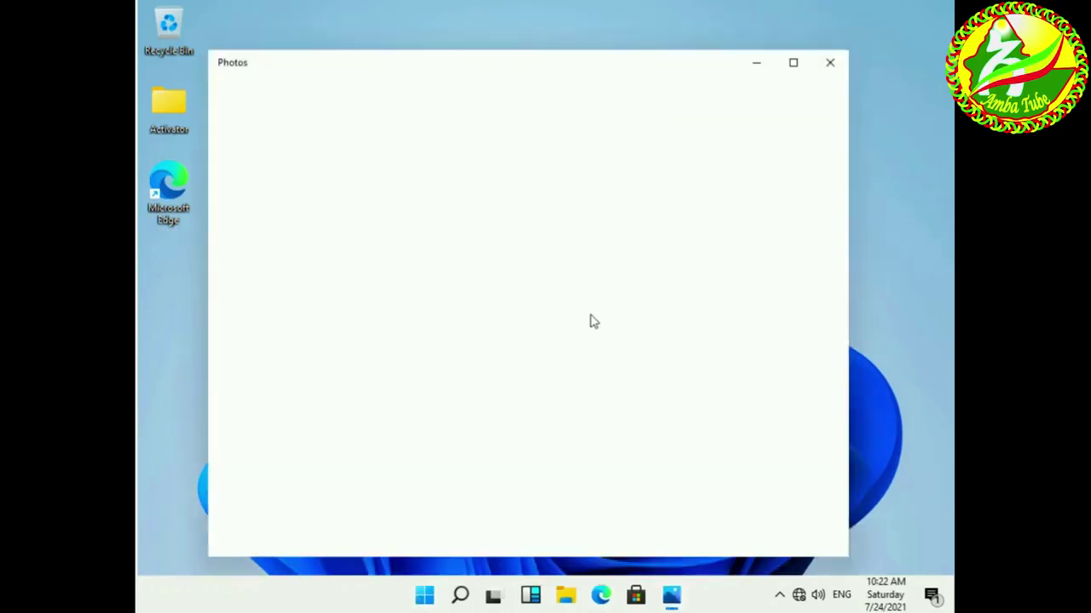
{"action": "left_click", "coordinate": [596, 351]}
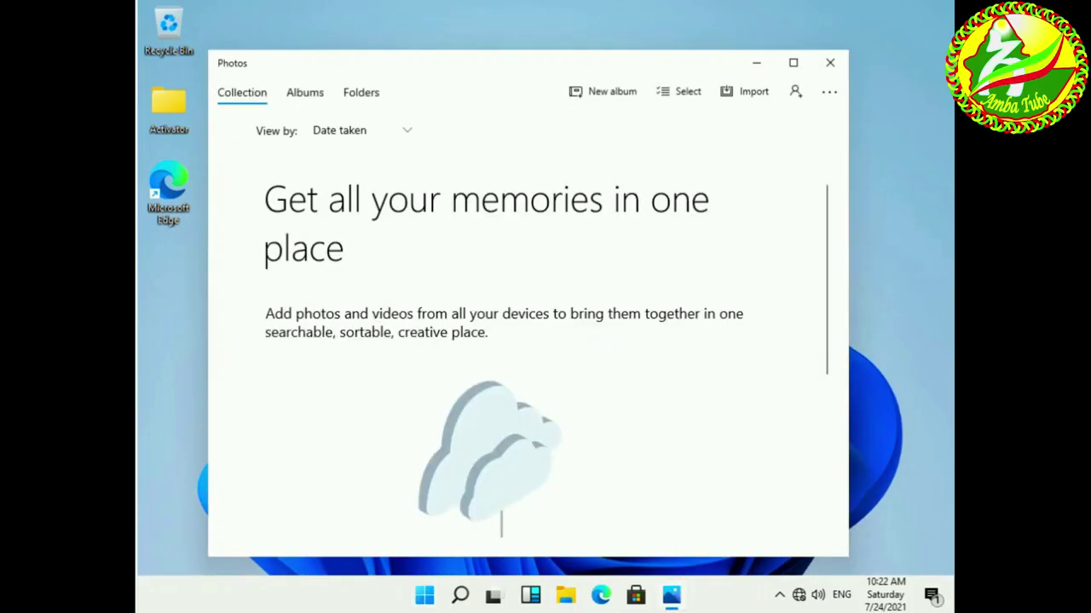
{"action": "left_click", "coordinate": [830, 63]}
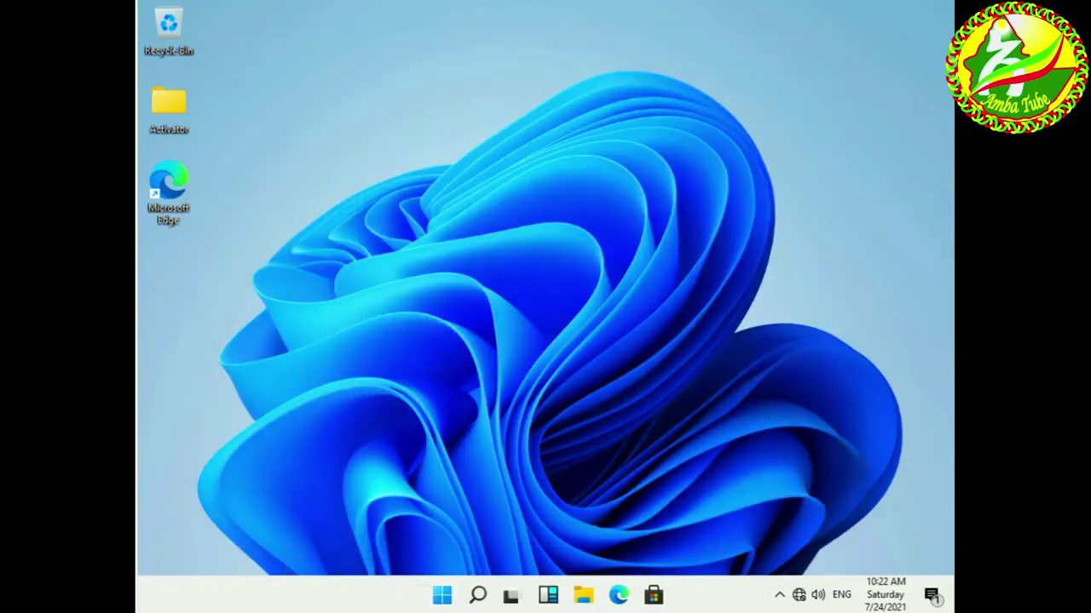
Sign out of Windows and sign back in with the account password.
{"action": "right_click", "coordinate": [442, 600]}
{"action": "mouse_move", "coordinate": [413, 542]}
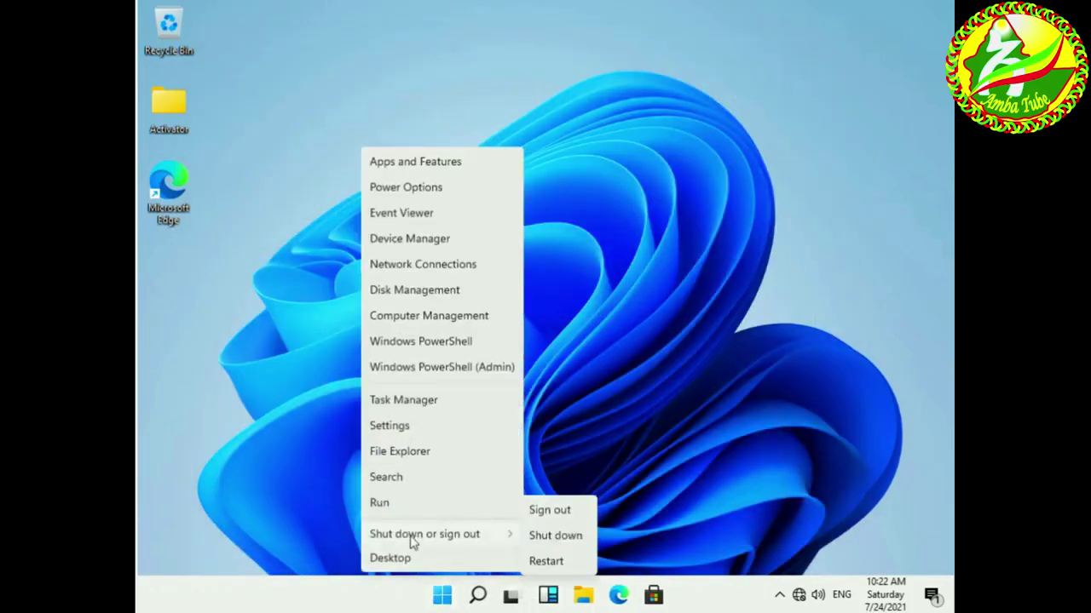
{"action": "left_click", "coordinate": [543, 516]}
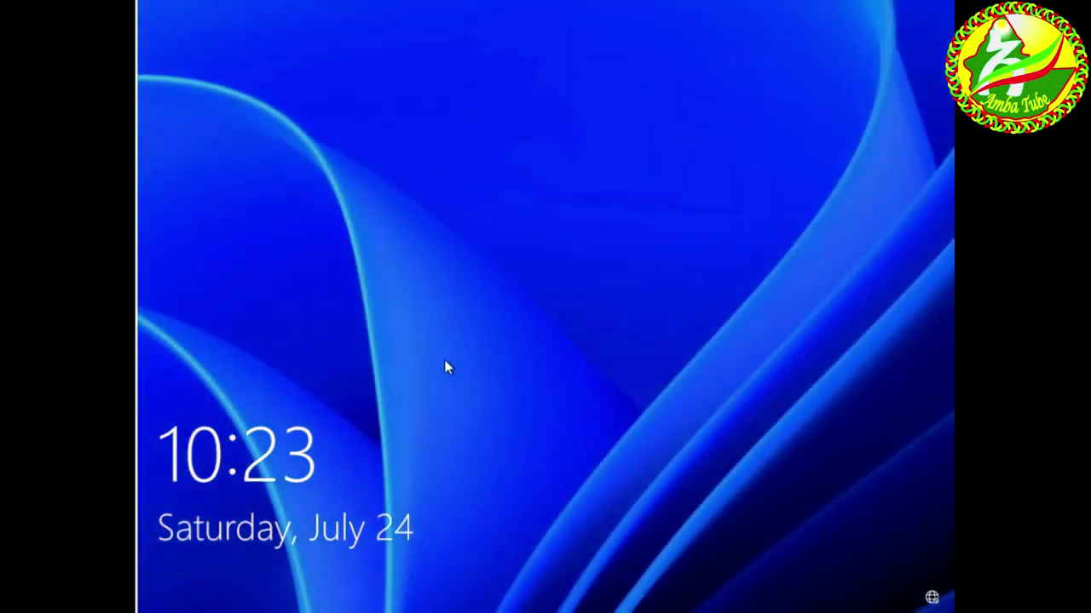
{"action": "left_click", "coordinate": [446, 365]}
{"action": "type", "text": "123456789"}
{"action": "left_click", "coordinate": [653, 374]}
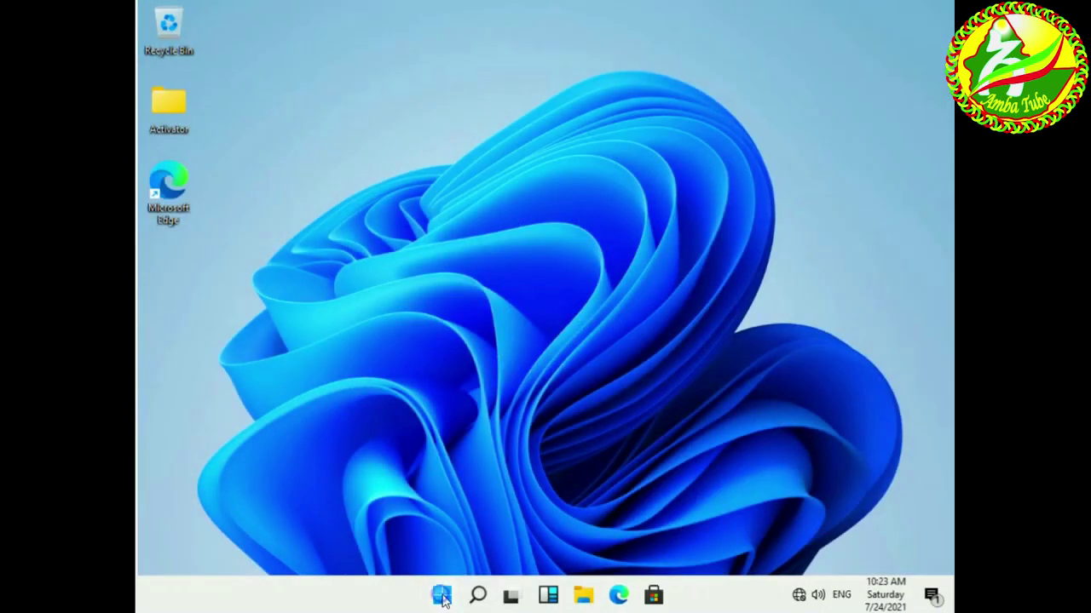
Shut down the computer from the Start button's quick links menu.
{"action": "right_click", "coordinate": [441, 599]}
{"action": "mouse_move", "coordinate": [370, 530]}
{"action": "left_click", "coordinate": [550, 542]}
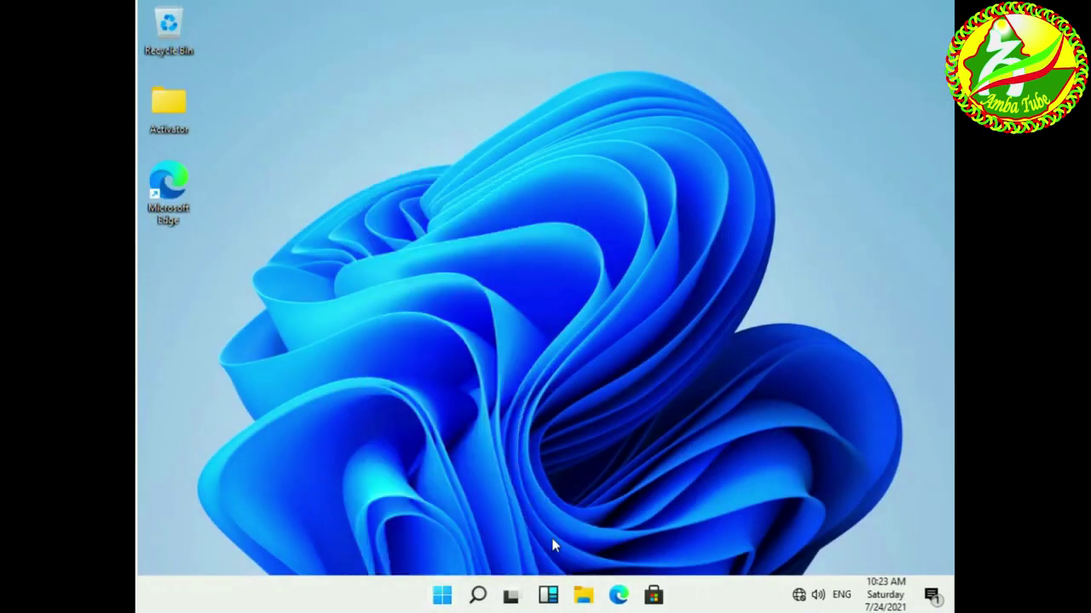